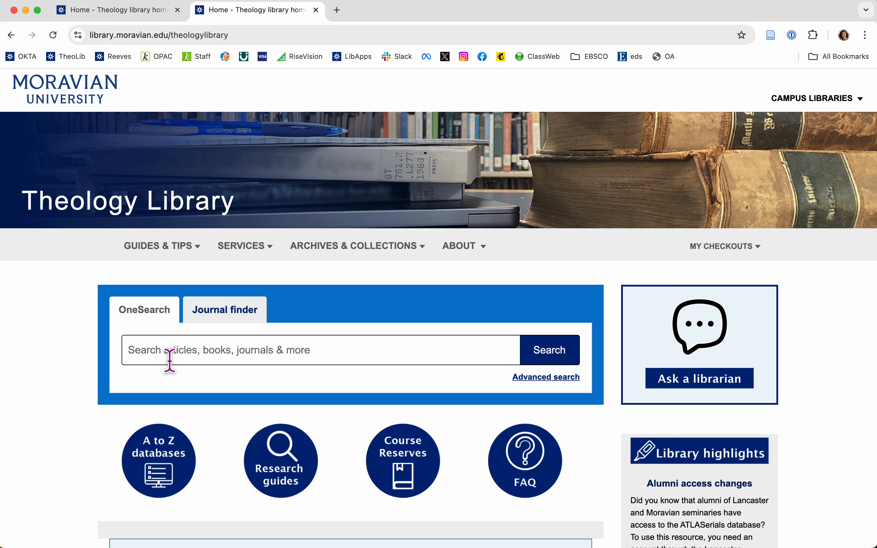
Search the library's OneSearch for "queen esther bible"
click(163, 359)
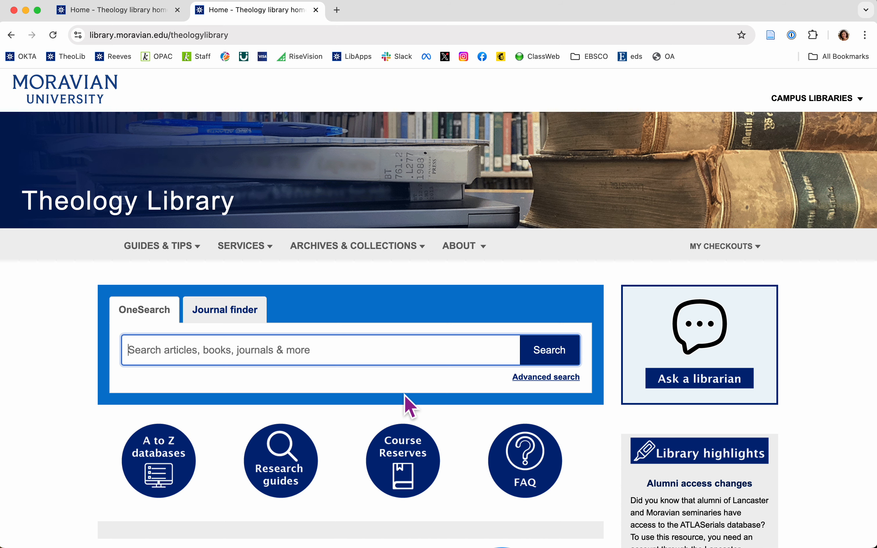
text(quee)
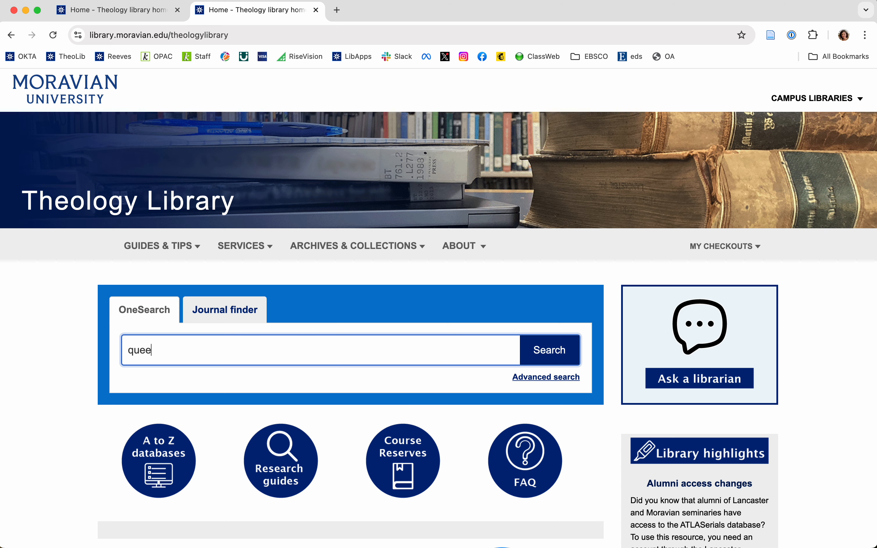
text(n esther bible)
click(550, 358)
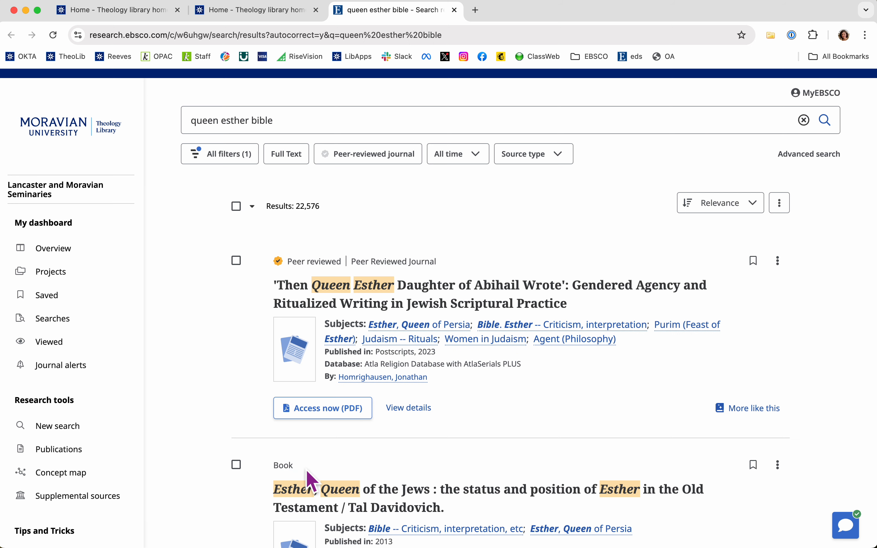
Look through the first search results, view the top article's PDF, and return to the results list
scroll(416, 478, down, 1)
scroll(416, 478, up, 1)
scroll(597, 420, down, 5)
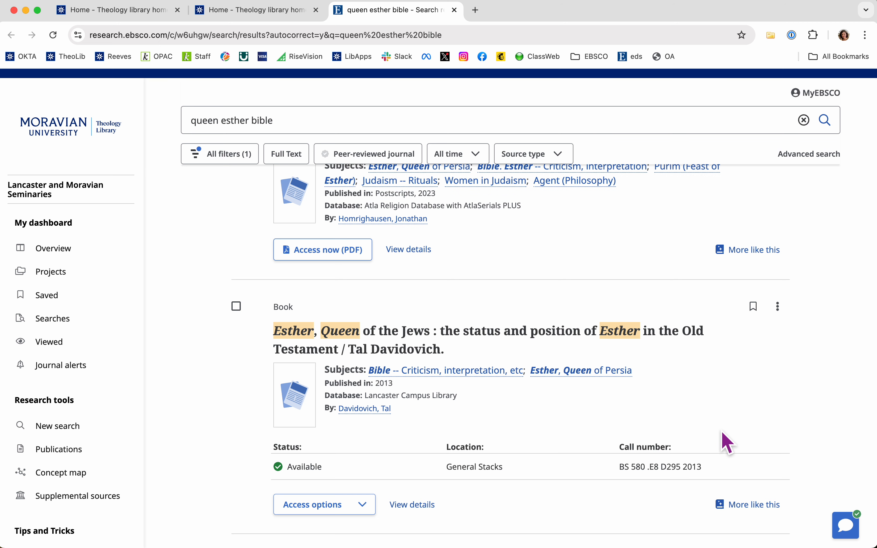
scroll(724, 440, down, 2)
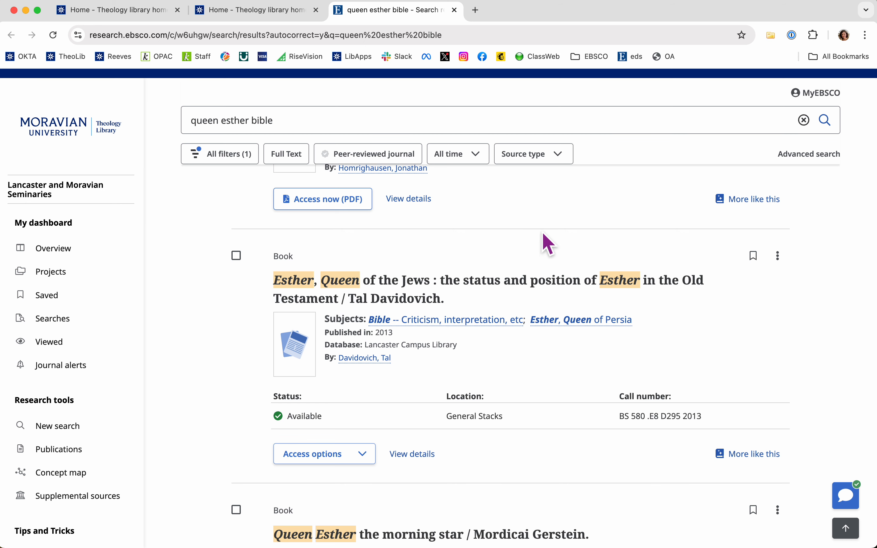
scroll(543, 226, up, 5)
scroll(539, 218, up, 2)
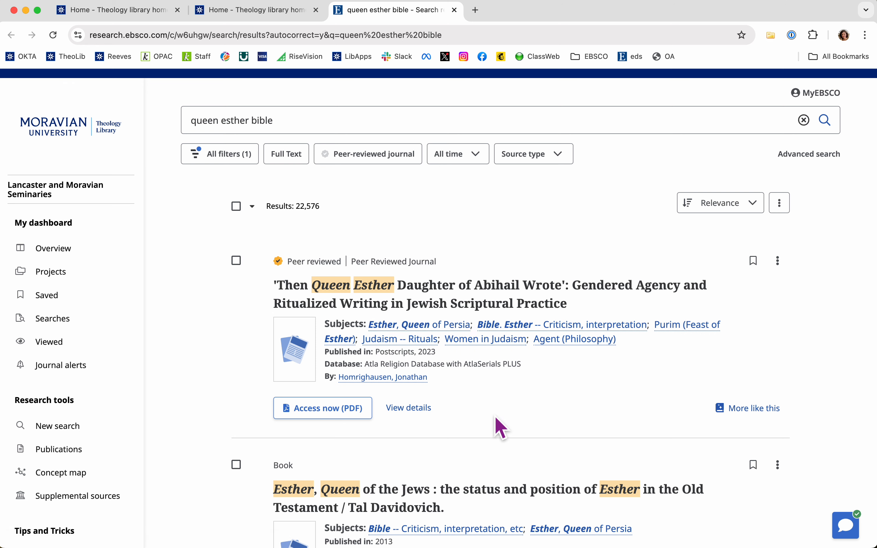
click(327, 409)
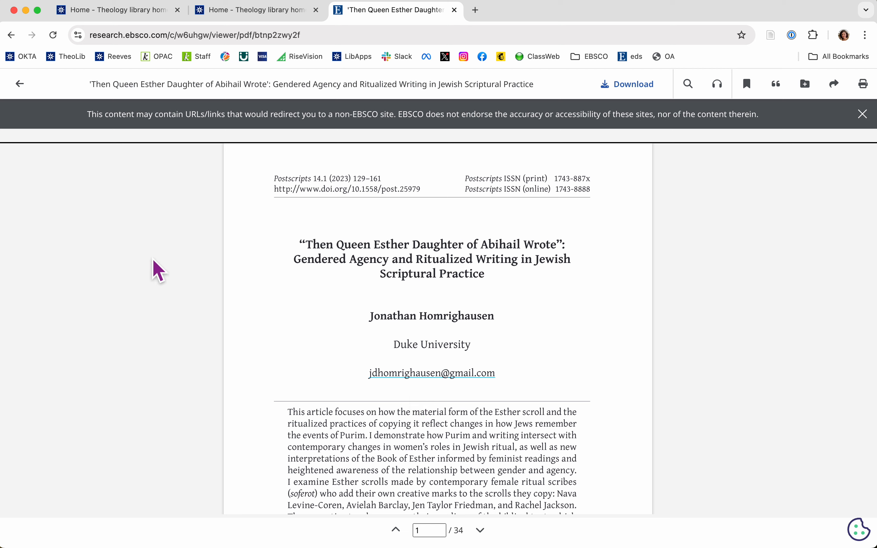
click(19, 82)
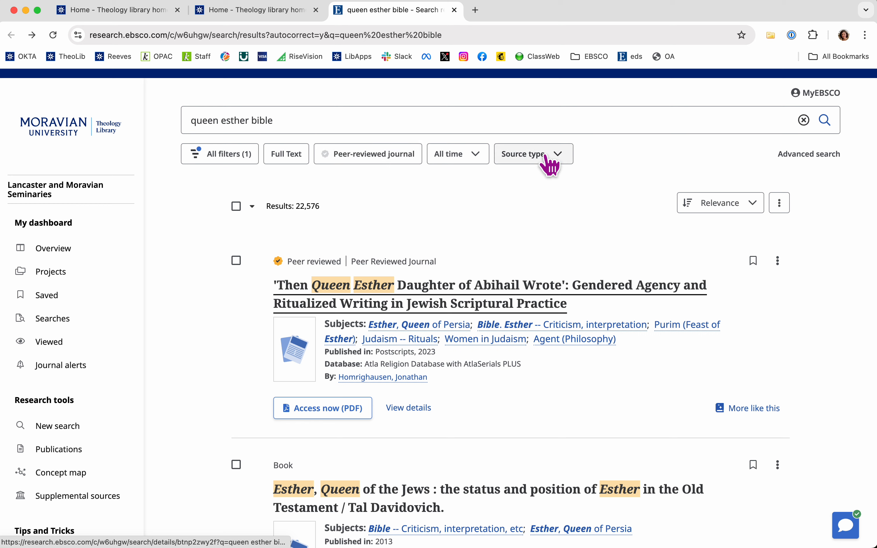
Limit the results to Full Text, view the filtered list, and remove the limit again
click(292, 158)
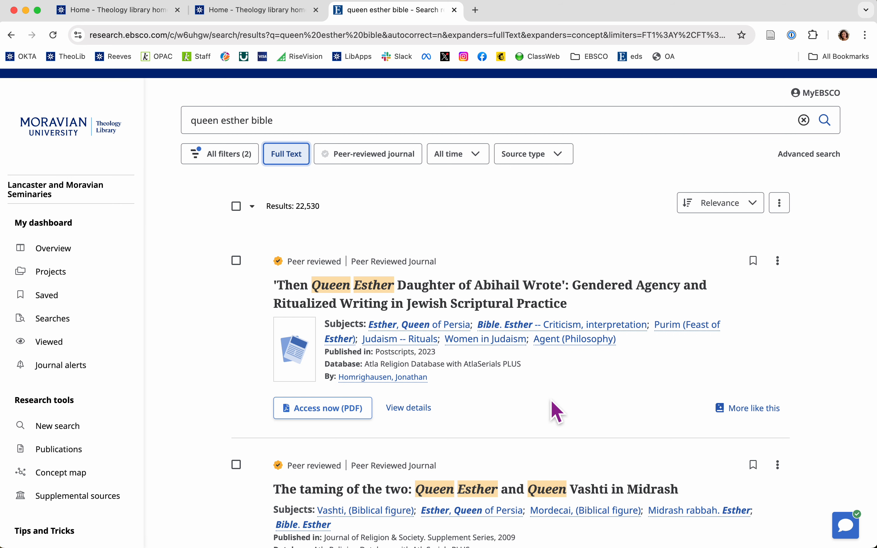
scroll(556, 416, down, 1)
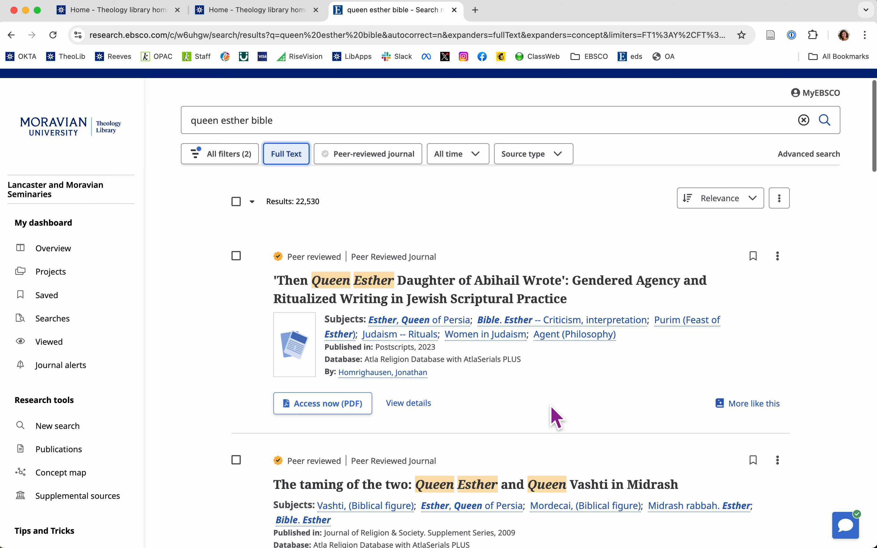
click(285, 160)
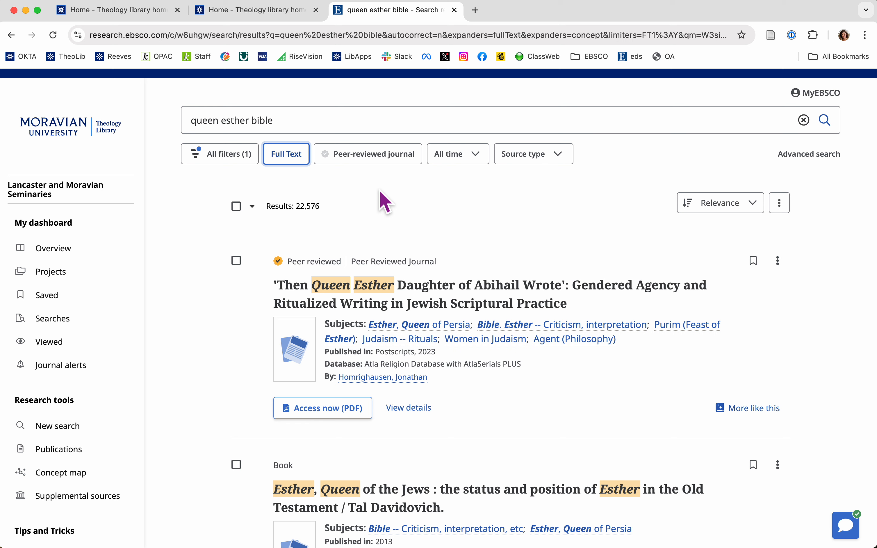
Filter the results by published date to the past 5 years
click(217, 160)
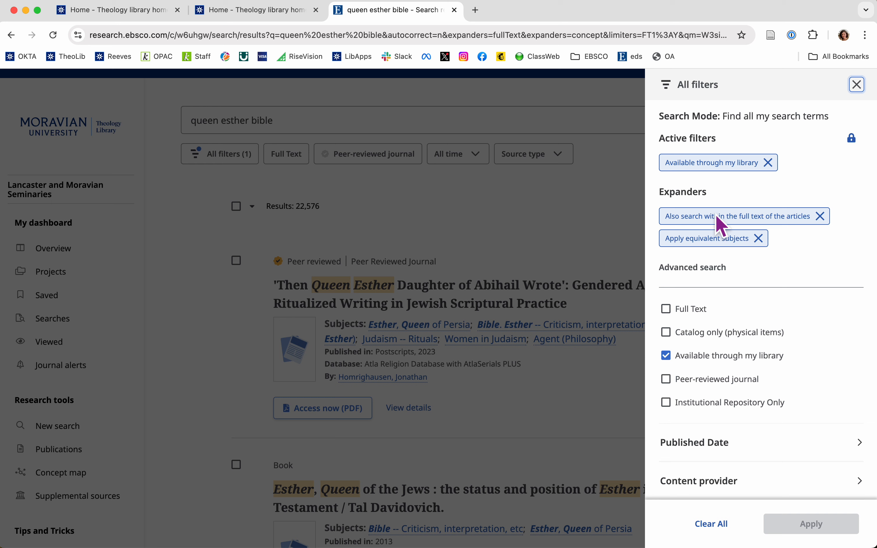
scroll(837, 293, down, 2)
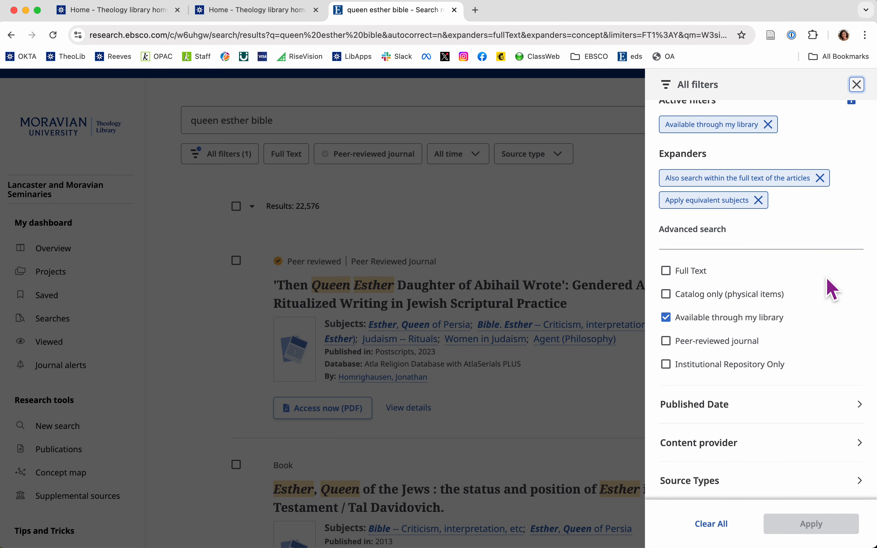
click(785, 410)
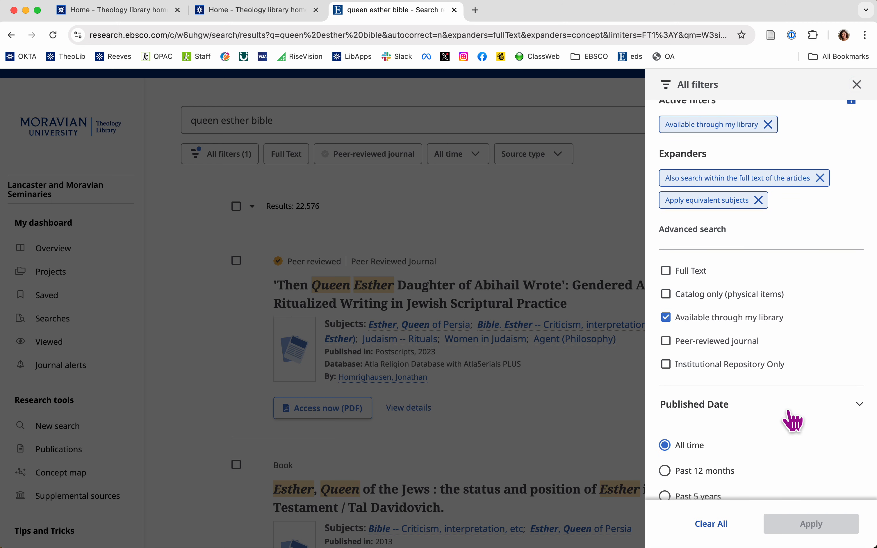
scroll(793, 417, down, 4)
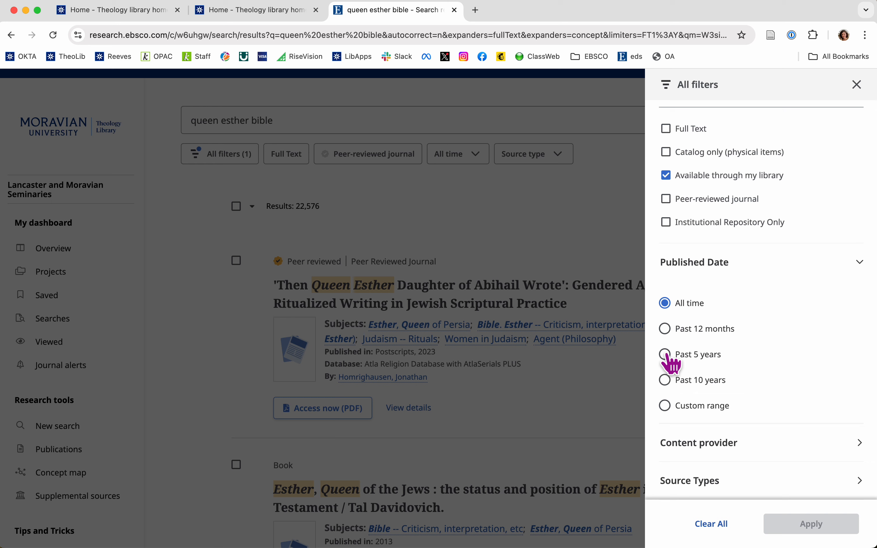
click(665, 406)
scroll(751, 426, down, 1)
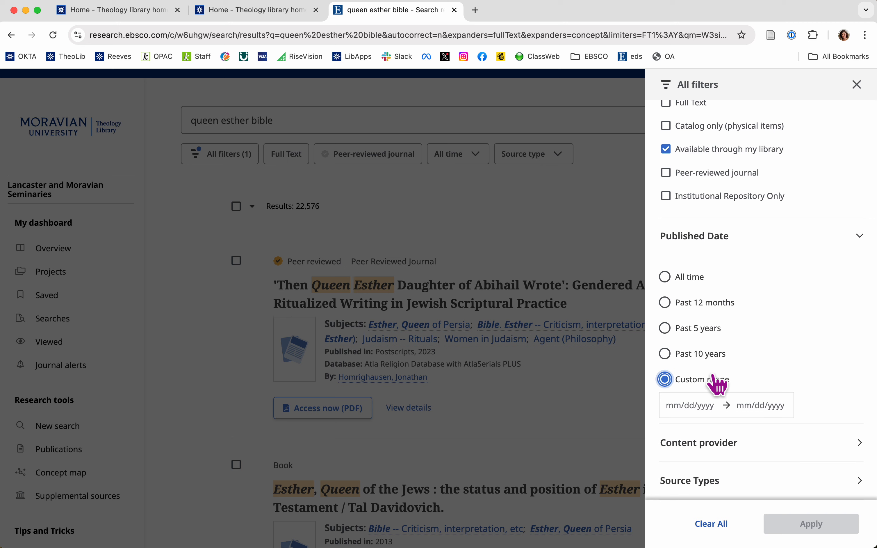
click(666, 327)
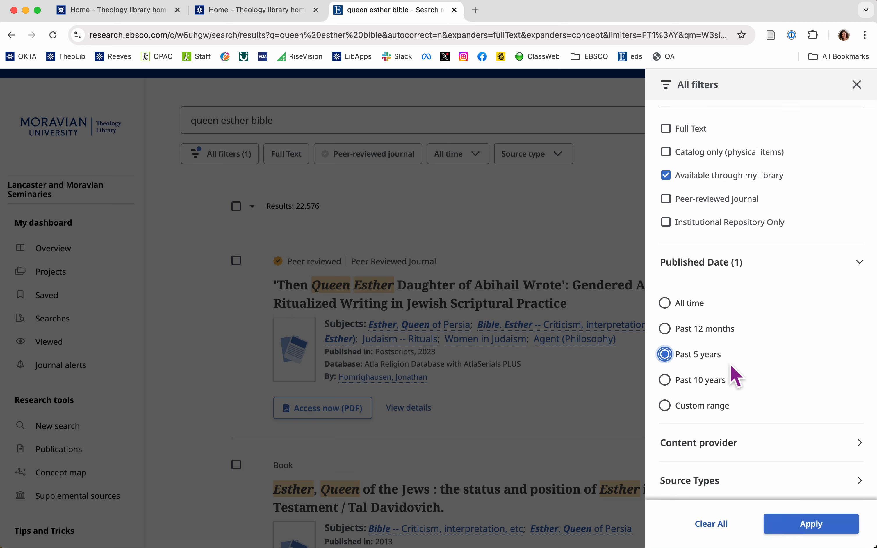
click(811, 523)
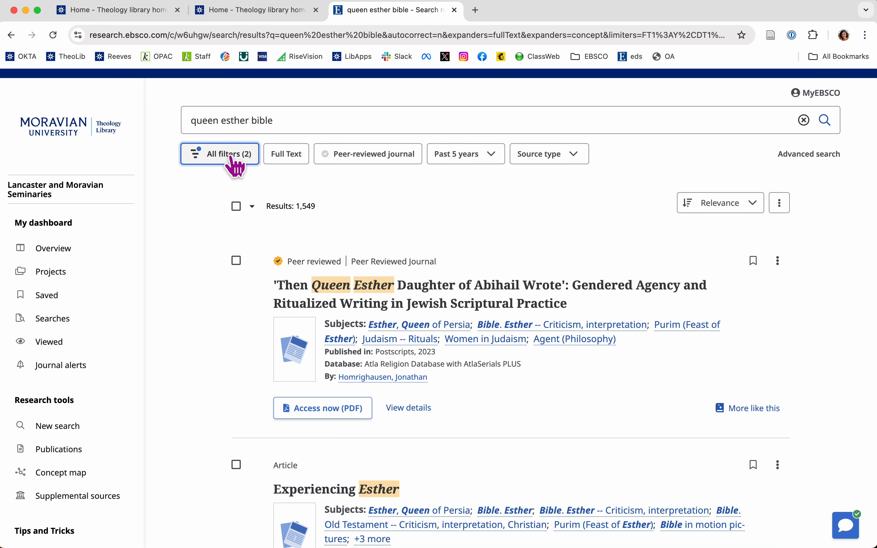
Remove the past 5 years filter from the active filters and update the results
click(210, 157)
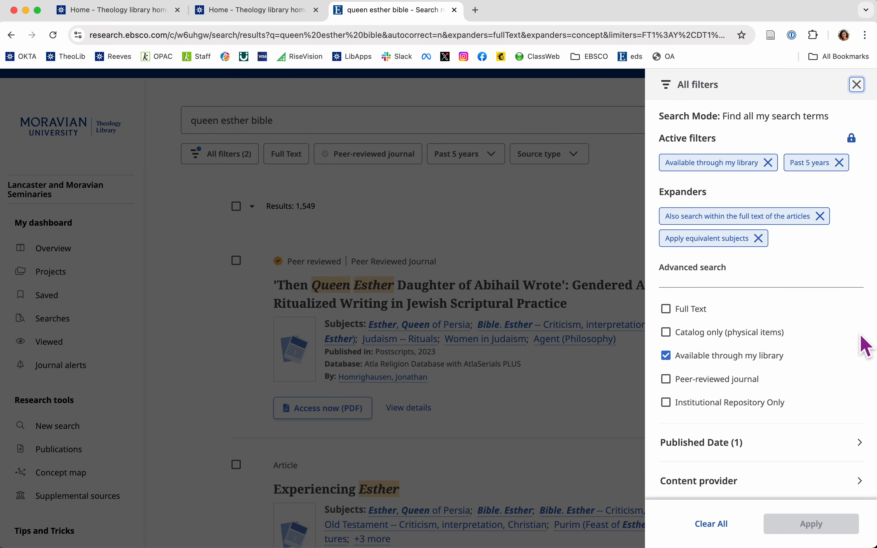
click(839, 162)
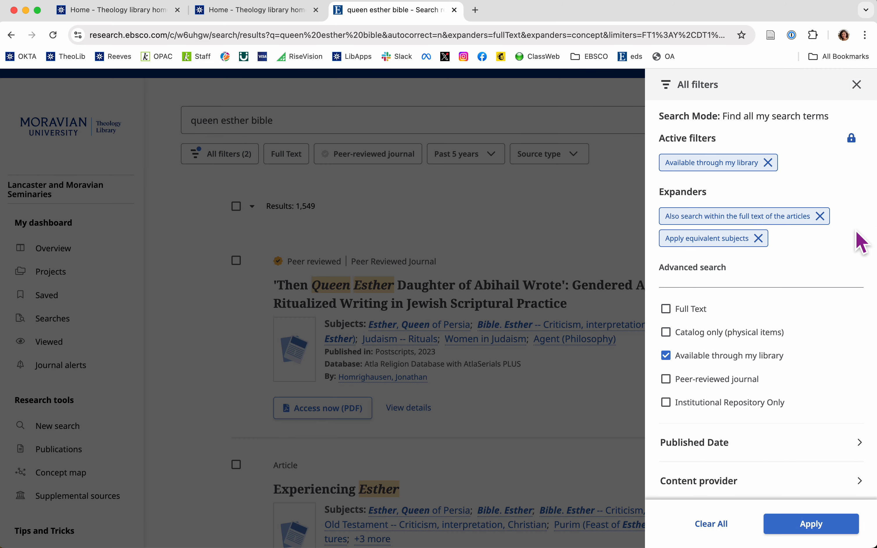
click(815, 525)
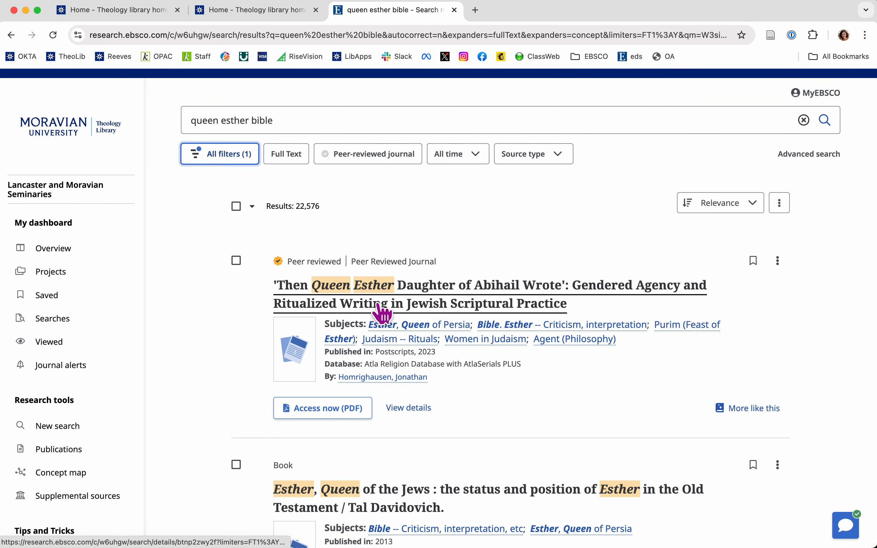
Filter the results by content provider to show only items from the Reeves Library Catalog
click(222, 158)
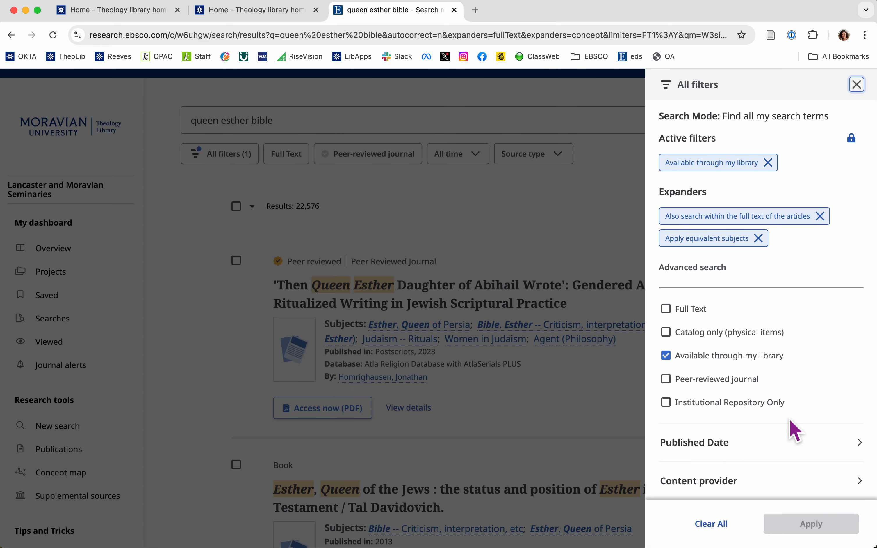
scroll(792, 435, down, 2)
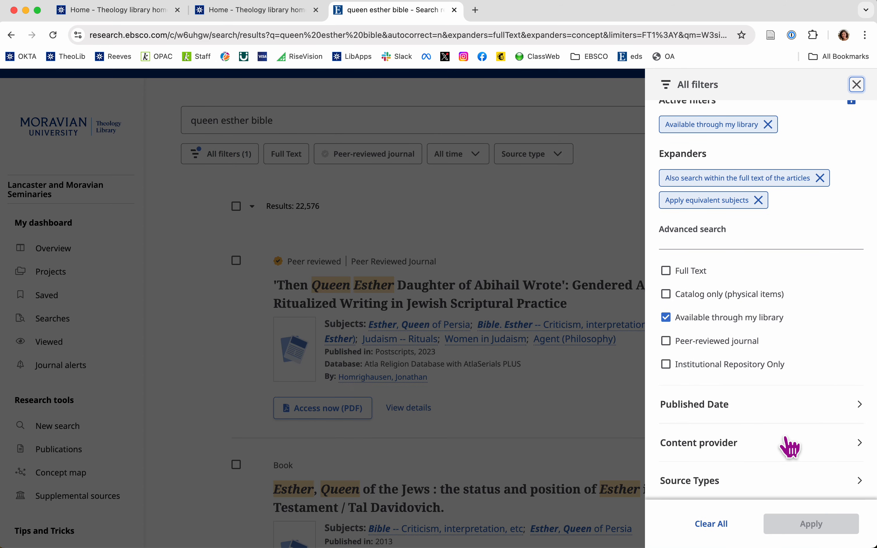
click(750, 453)
scroll(760, 463, down, 4)
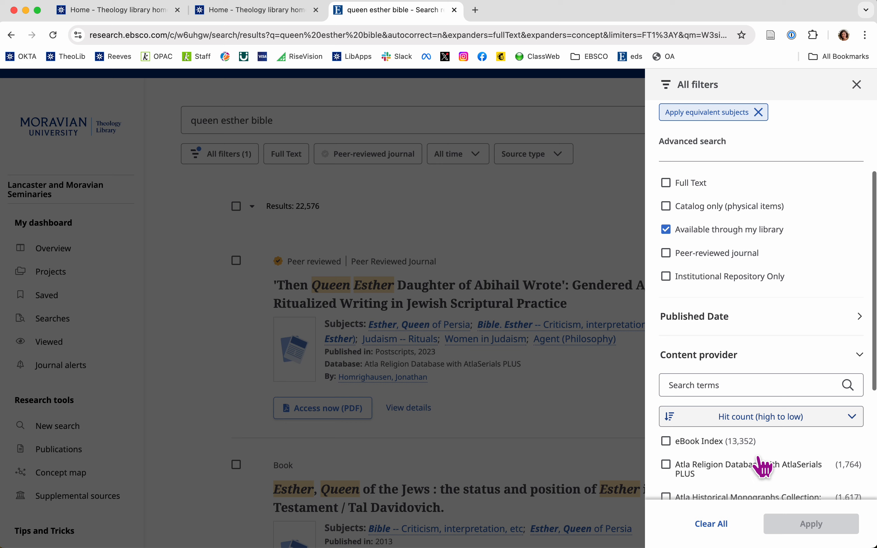
scroll(760, 467, down, 8)
click(682, 455)
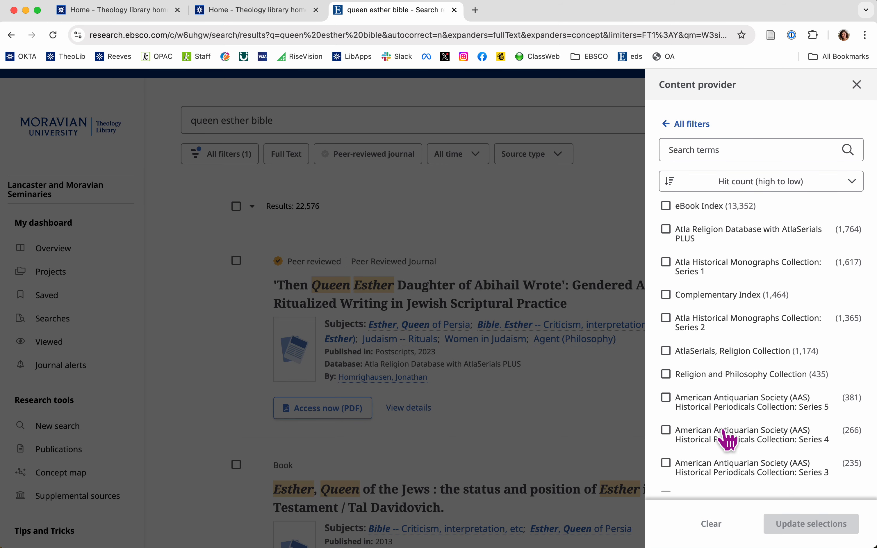
scroll(779, 467, down, 3)
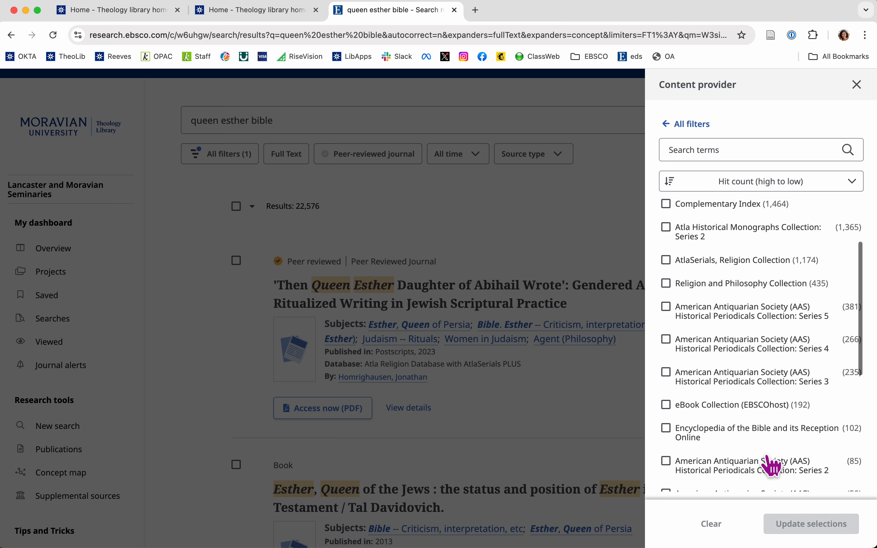
scroll(710, 471, down, 3)
scroll(709, 471, down, 3)
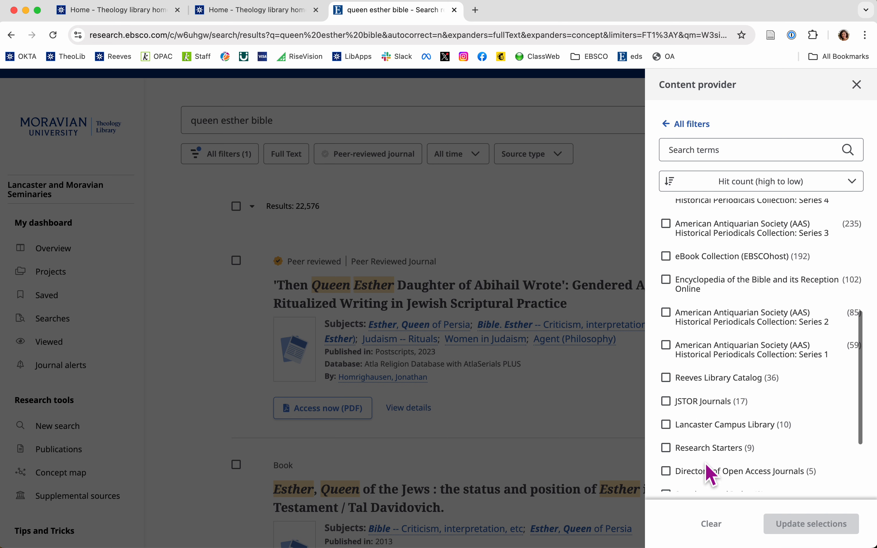
scroll(709, 469, down, 1)
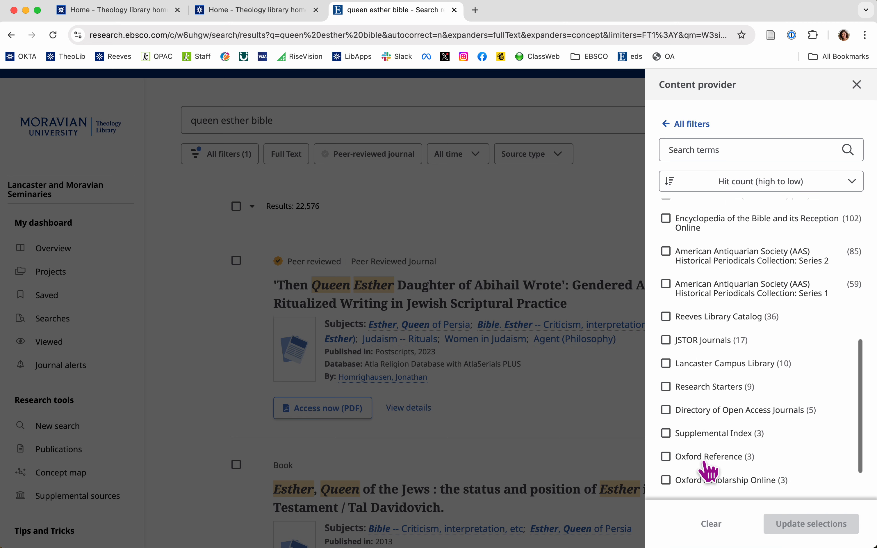
click(667, 317)
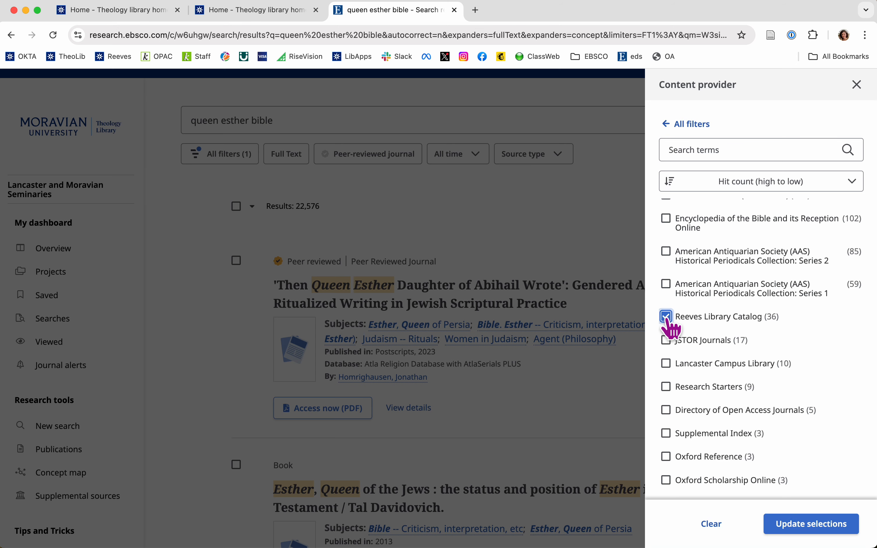
click(812, 524)
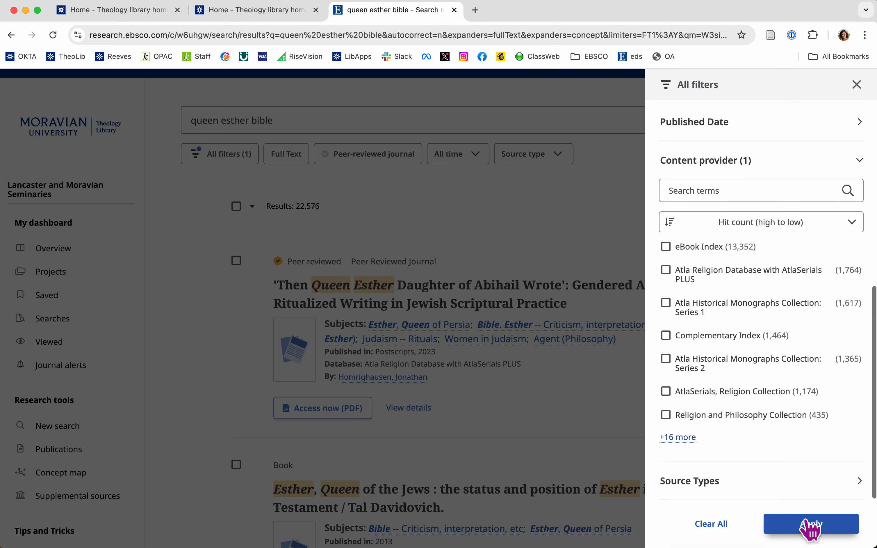
click(812, 525)
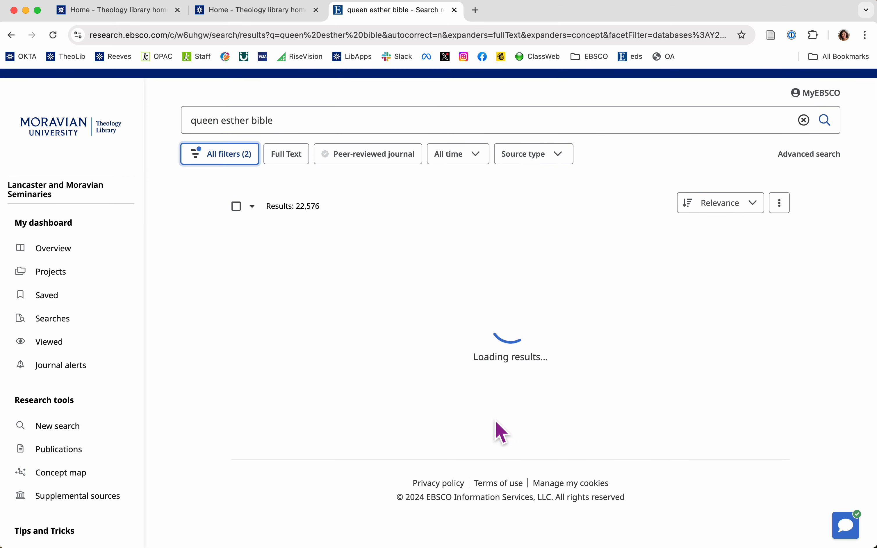
Browse the Reeves Library Catalog results, remove that content provider from the active filters and update the results
scroll(539, 464, down, 8)
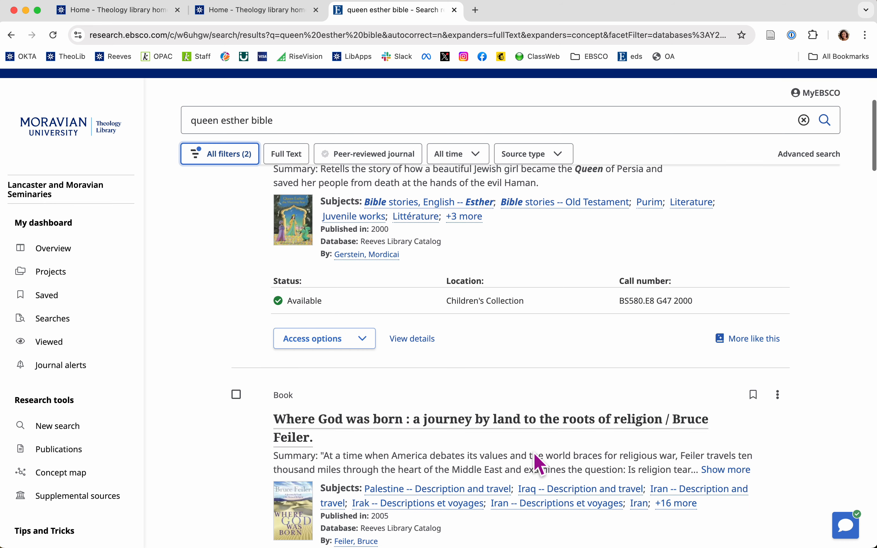
scroll(542, 464, down, 5)
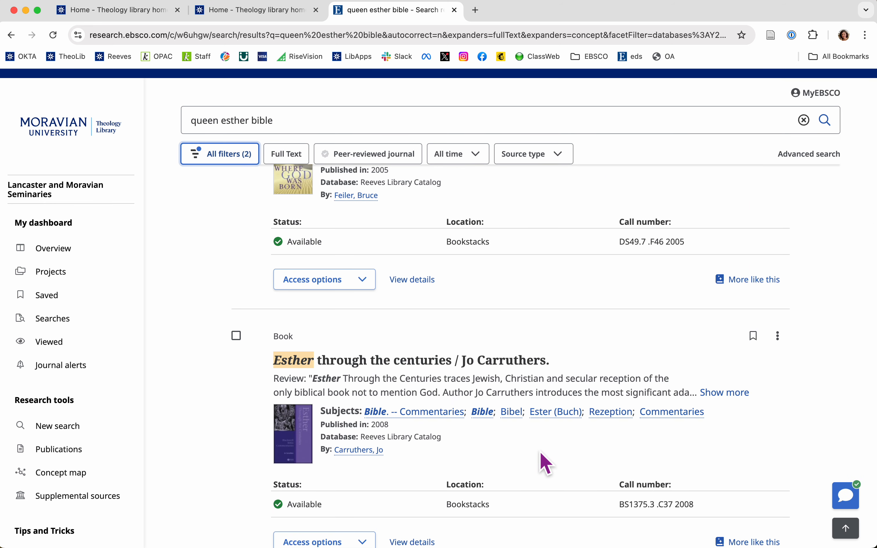
scroll(242, 165, up, 3)
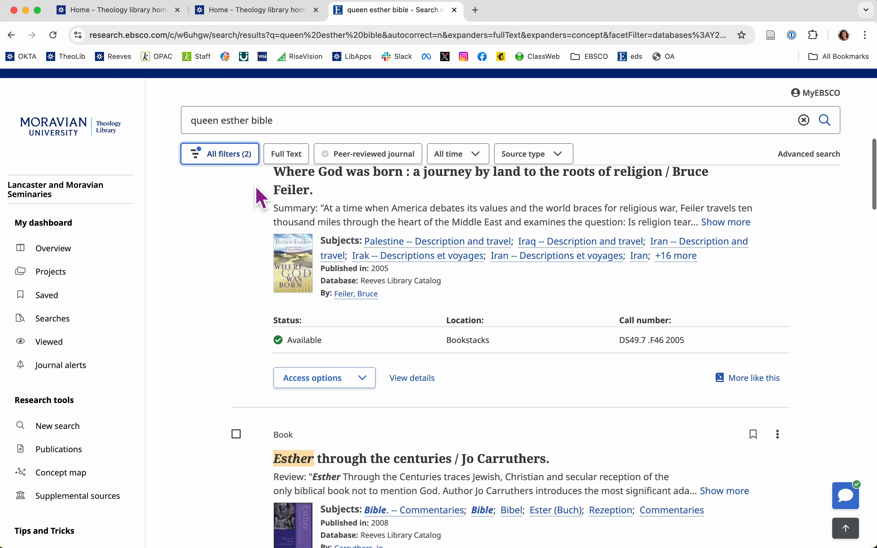
click(239, 156)
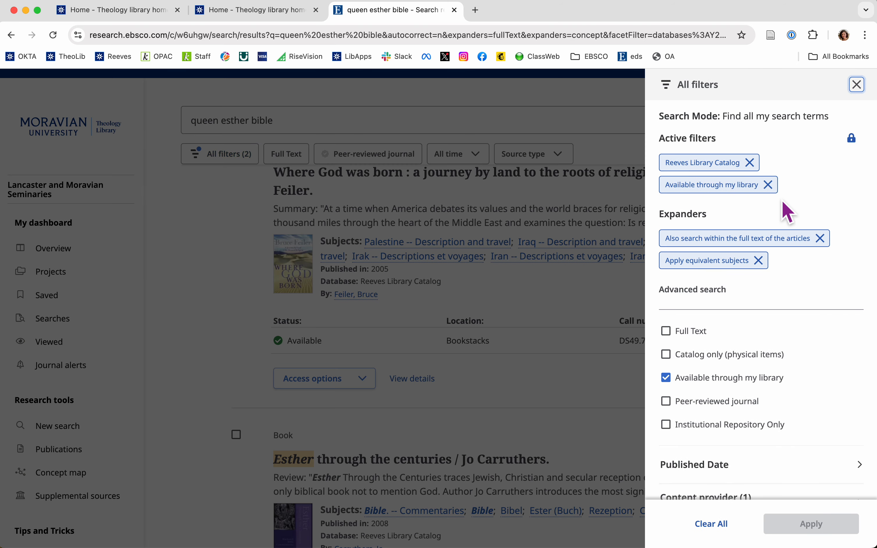
click(750, 163)
click(820, 521)
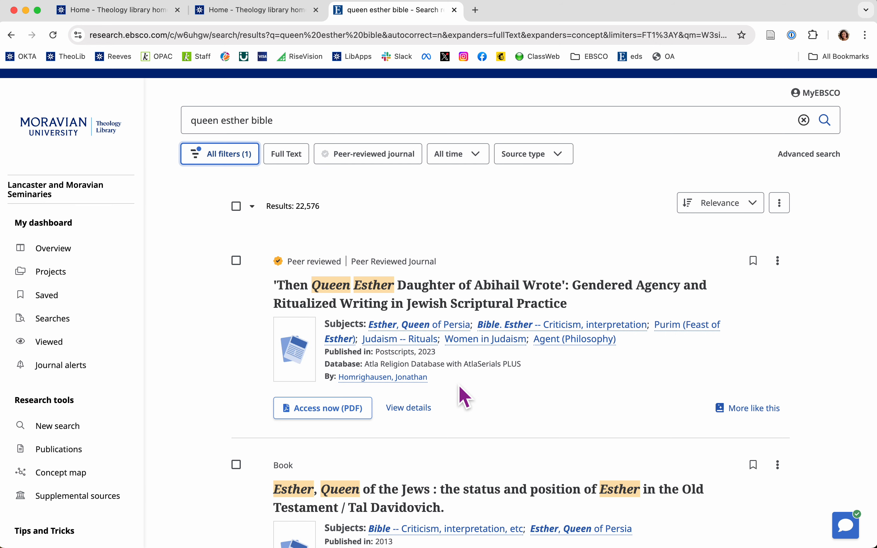
Close the EBSCO search results and open Google Scholar (scholar.google.com) in a new browser tab
key(super+w)
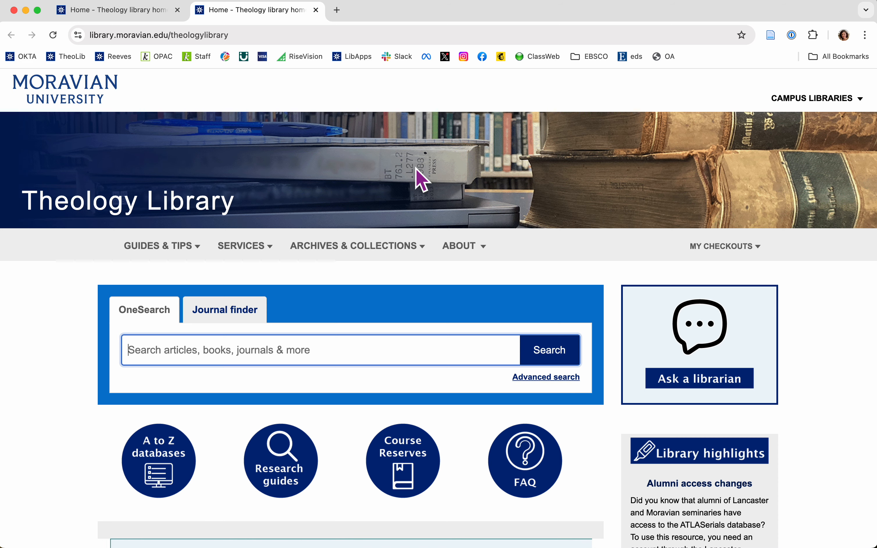
click(338, 10)
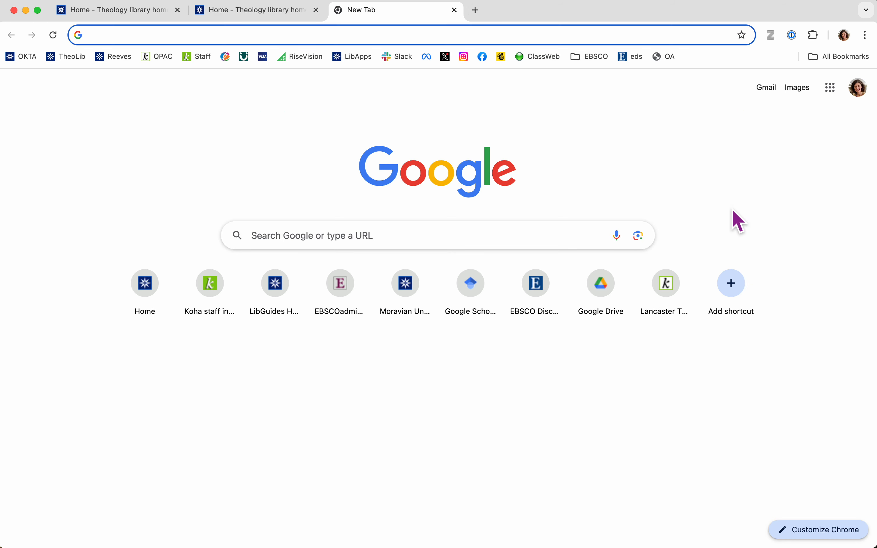
text(s)
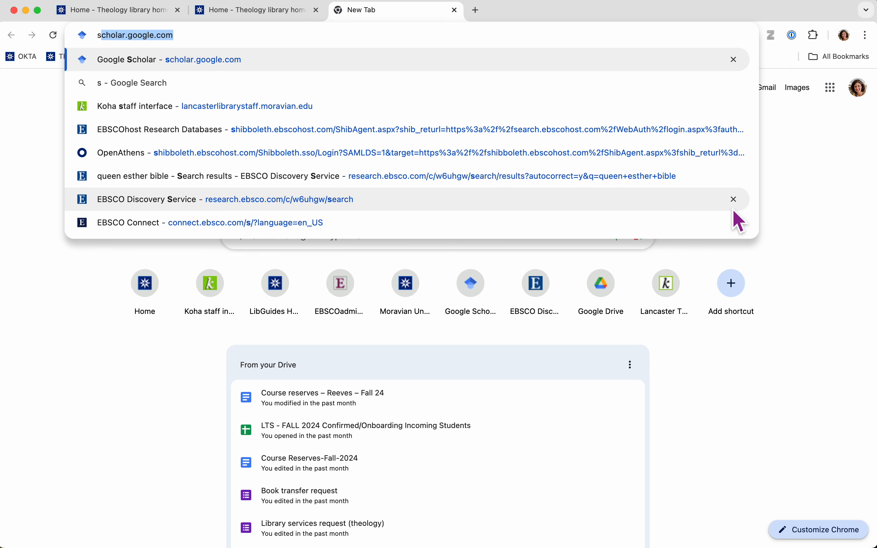
text(cholar.g)
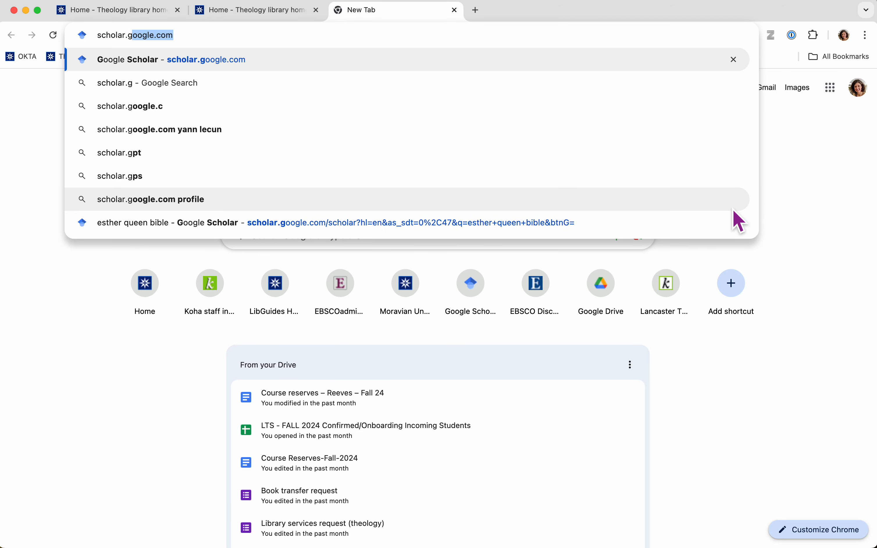
key(Return)
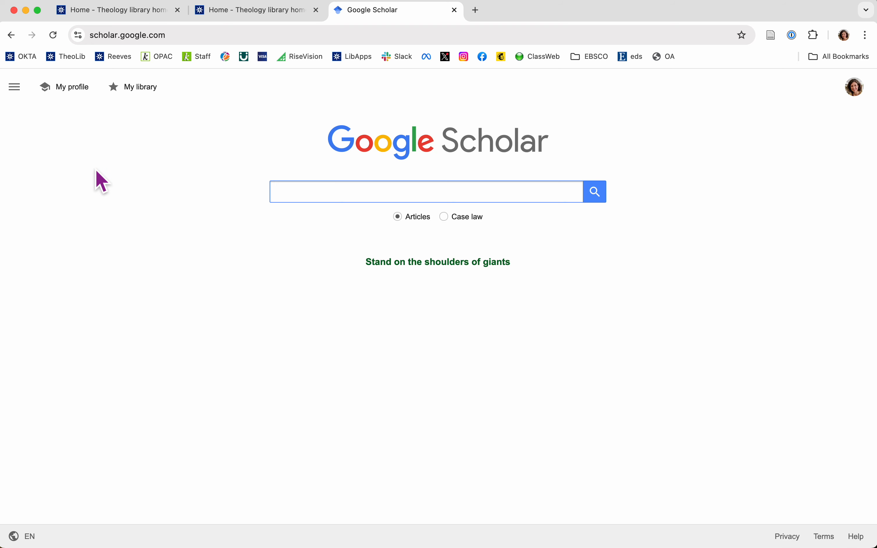
In the Google Scholar library links settings, find "moravian", enable Moravian University Theology Library - MU Theology Library, and save
click(14, 87)
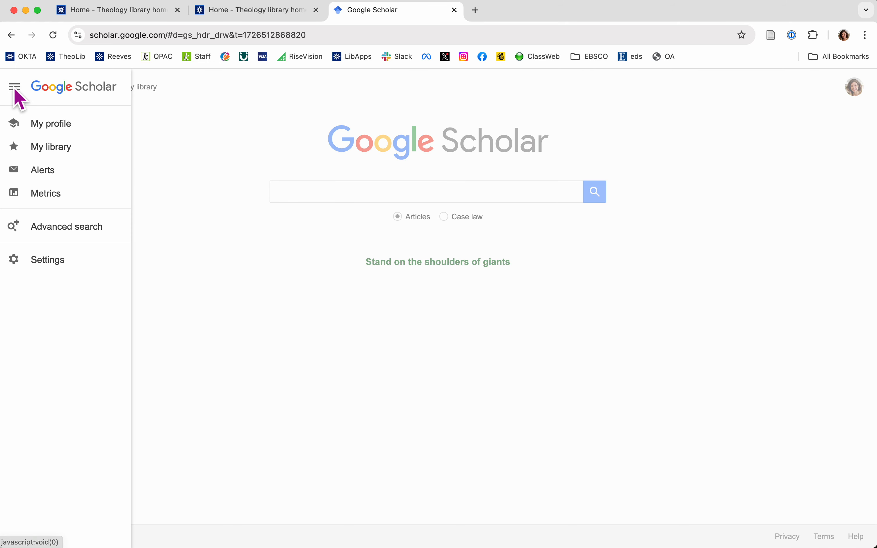
click(50, 262)
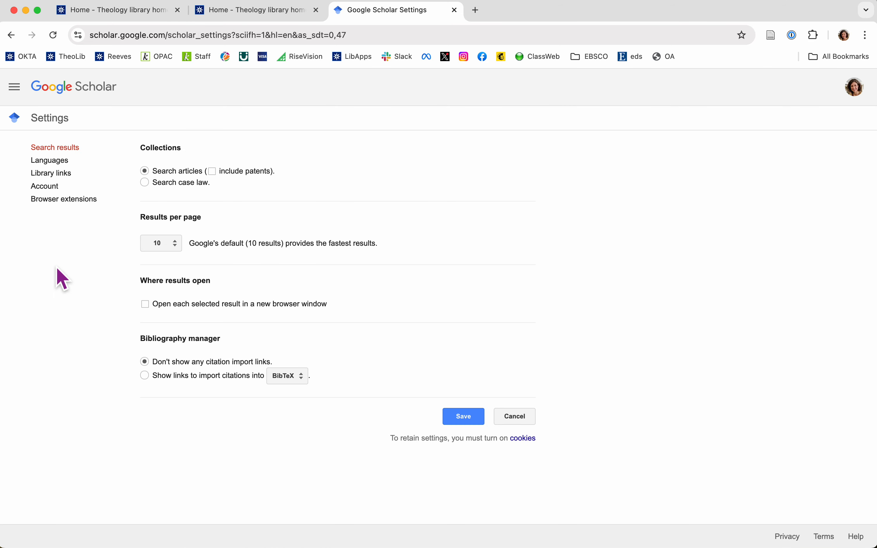
click(68, 173)
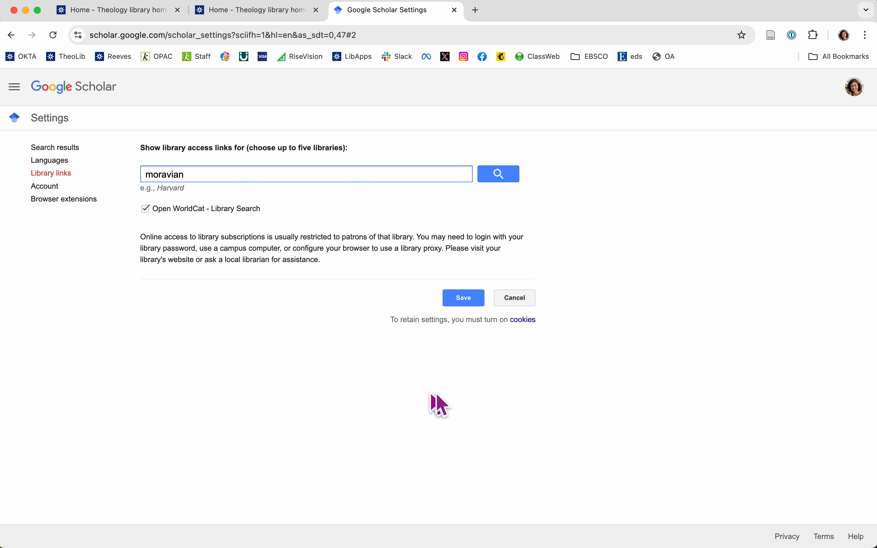
click(495, 177)
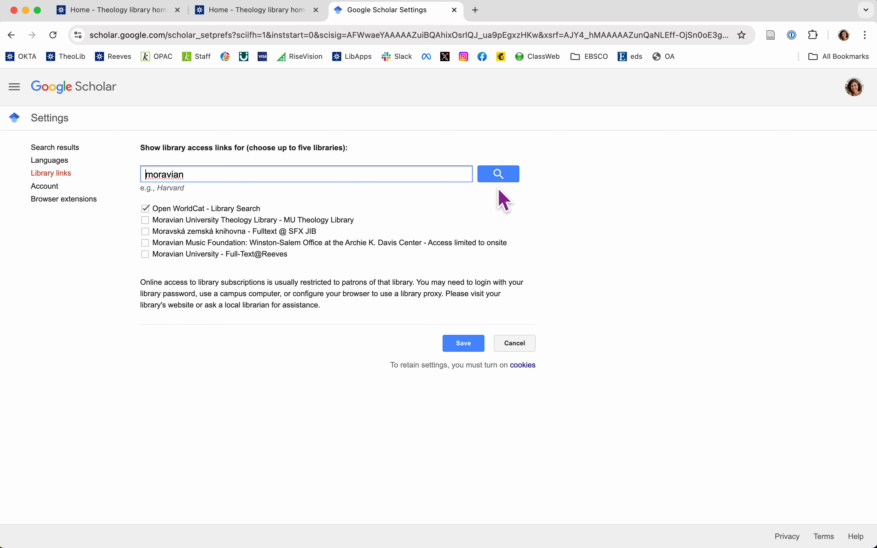
click(149, 223)
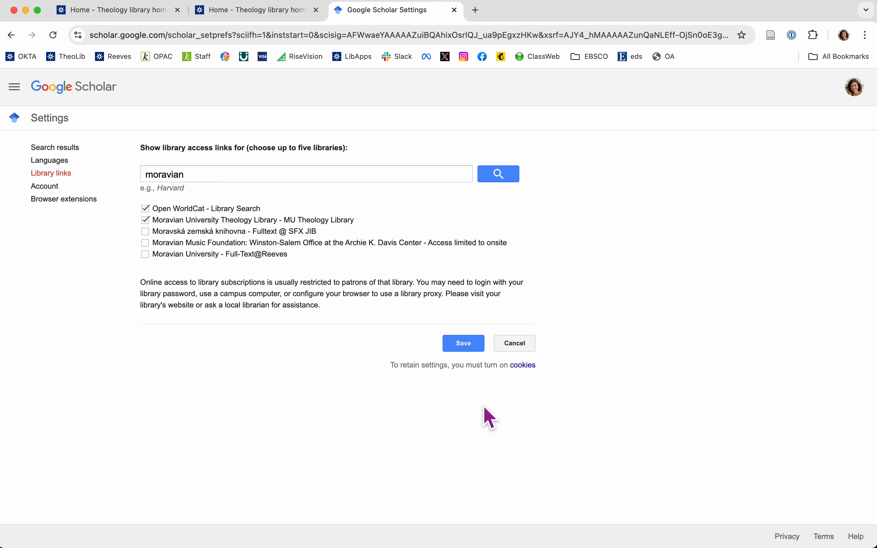
click(465, 347)
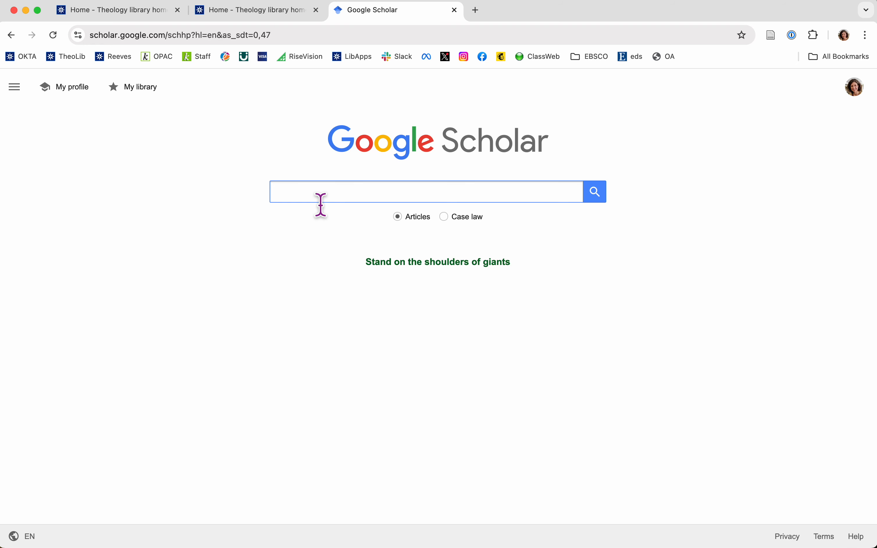
Search Google Scholar for "bible queen esther"
text(bib)
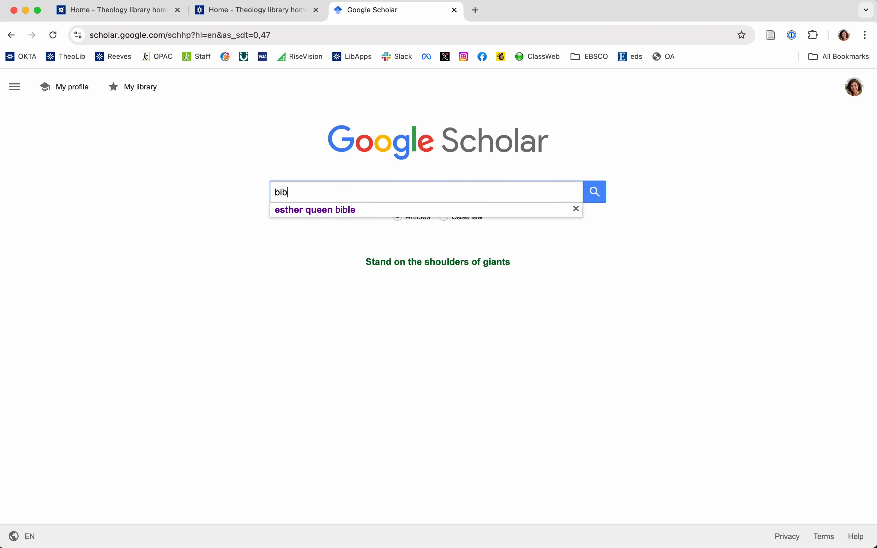
text(l)
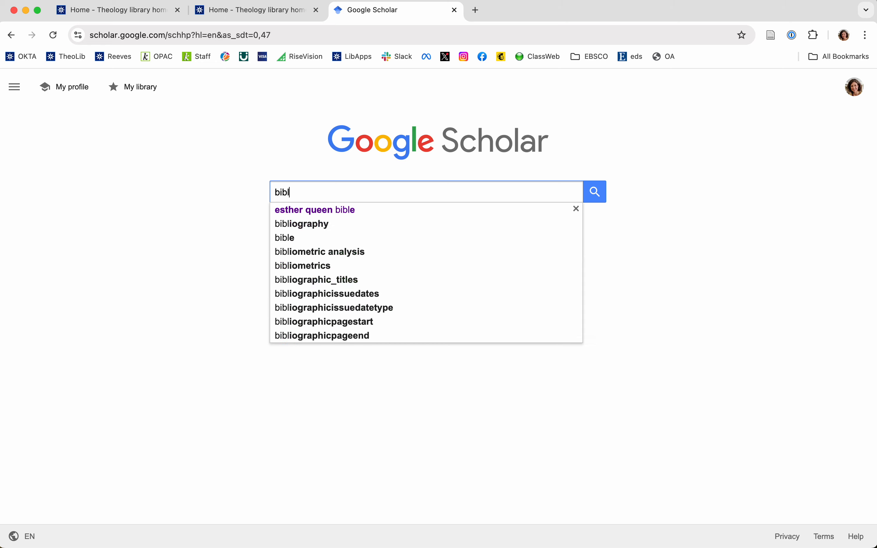
text(e queen esther)
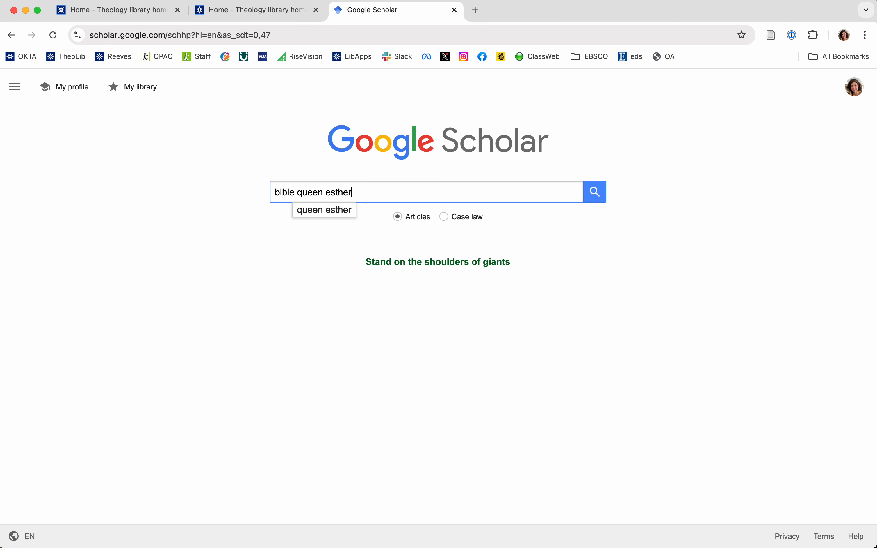
key(Return)
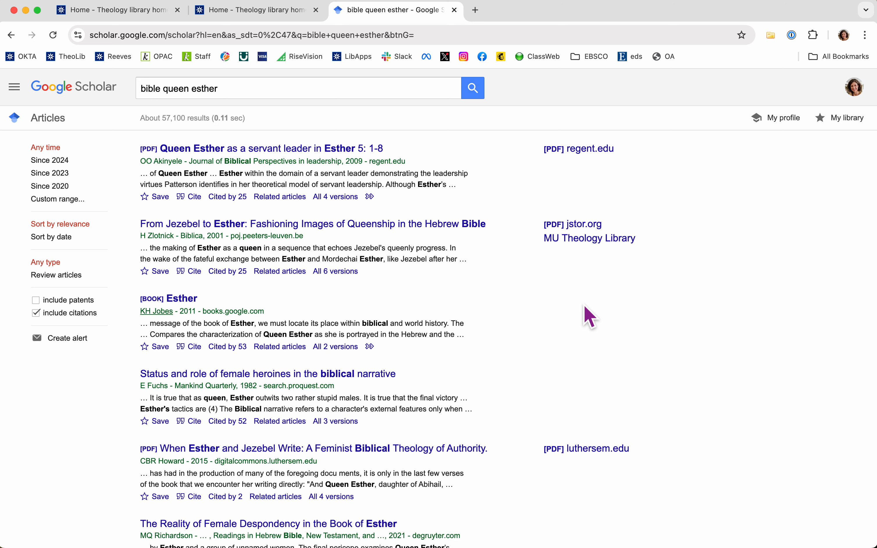
Look through the access links beside the results and open "The Reality of Female Despondency in the Book of Esther"
scroll(590, 317, down, 5)
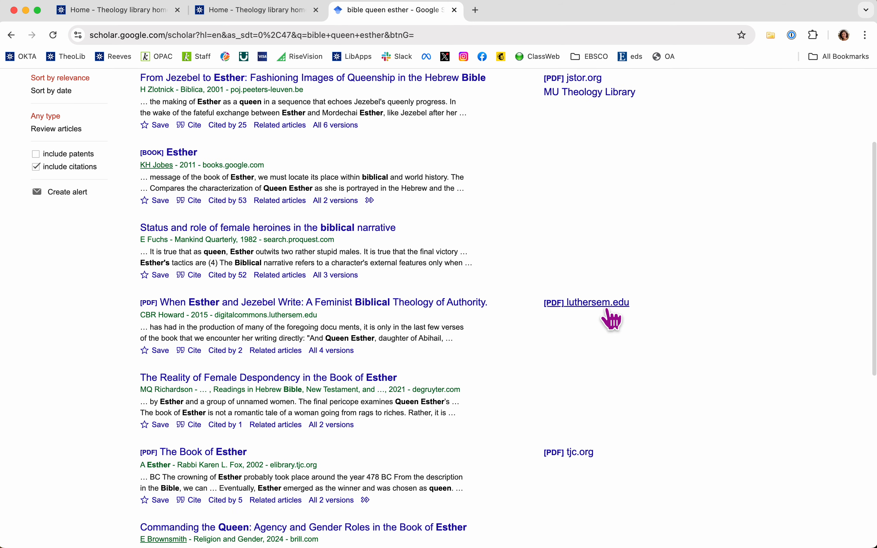
scroll(611, 319, down, 2)
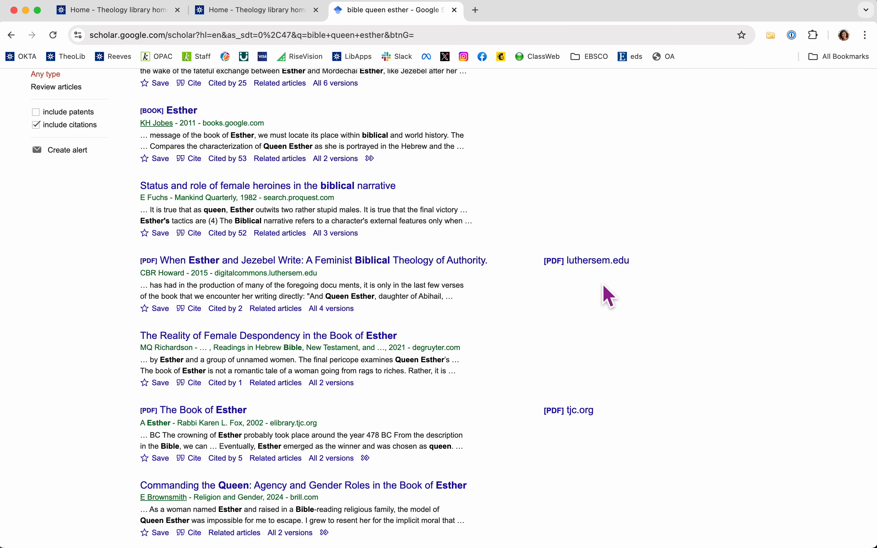
scroll(588, 417, down, 7)
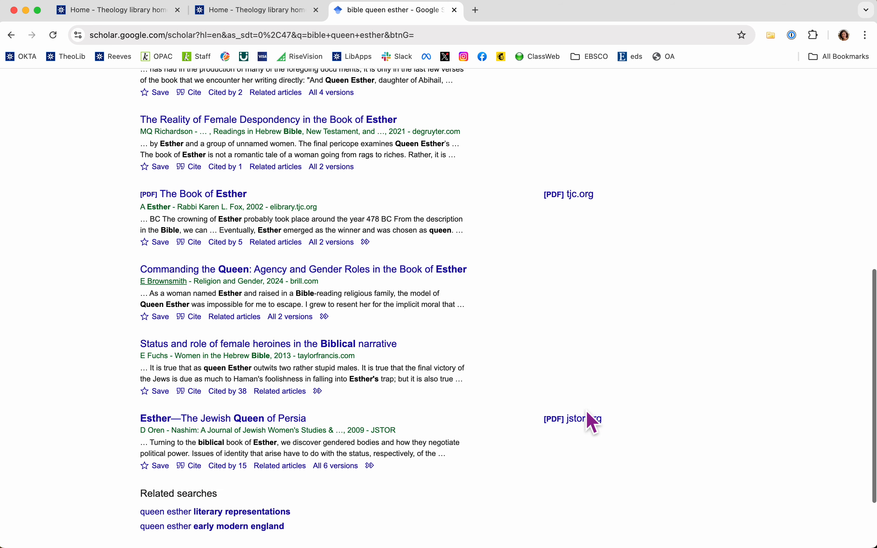
scroll(590, 417, down, 2)
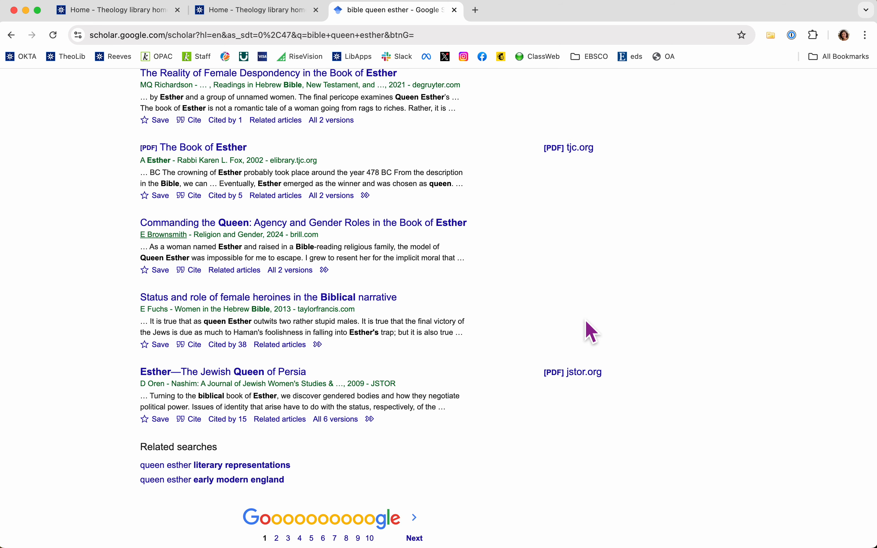
scroll(582, 249, up, 4)
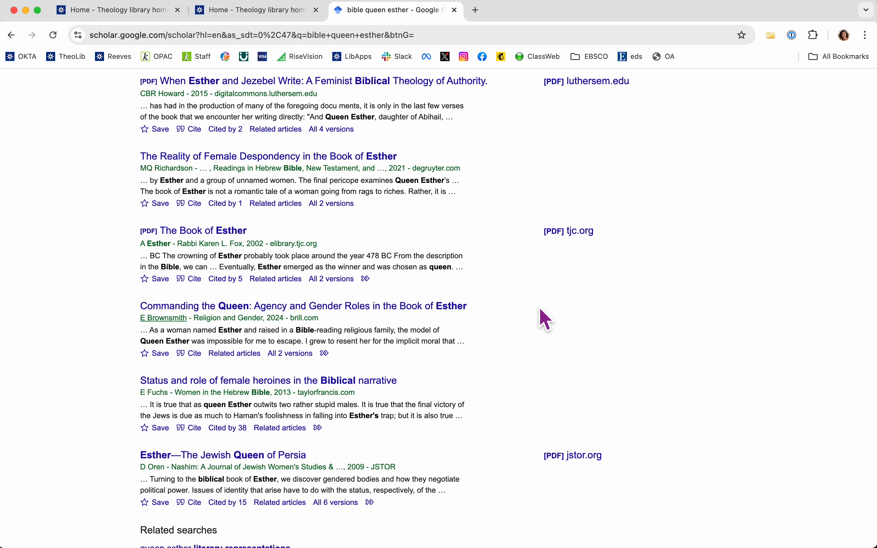
scroll(540, 309, up, 5)
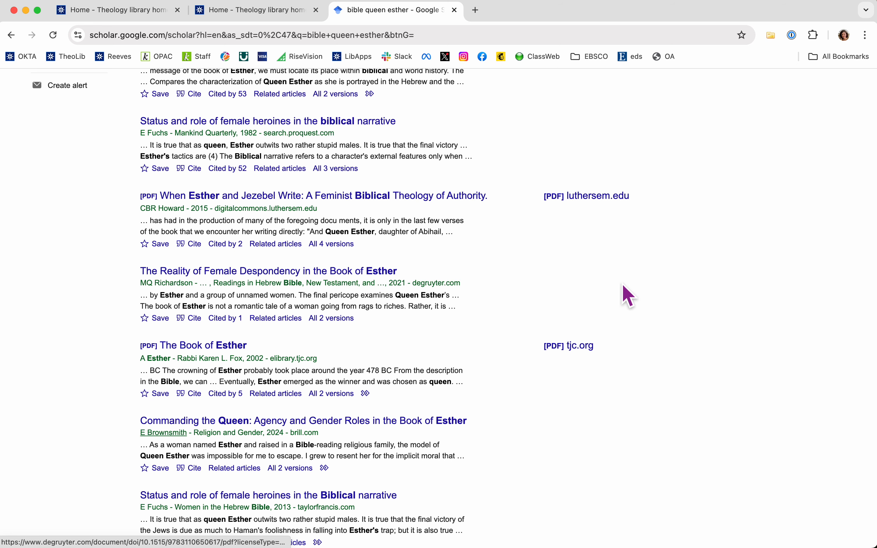
click(358, 275)
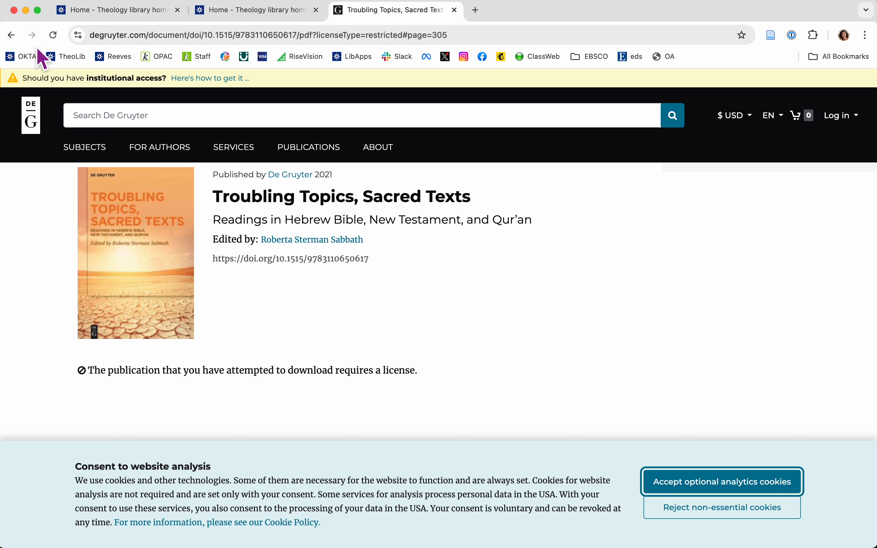
Check the service and information options on the Theology Library home page, and return to the Google Scholar results
click(224, 17)
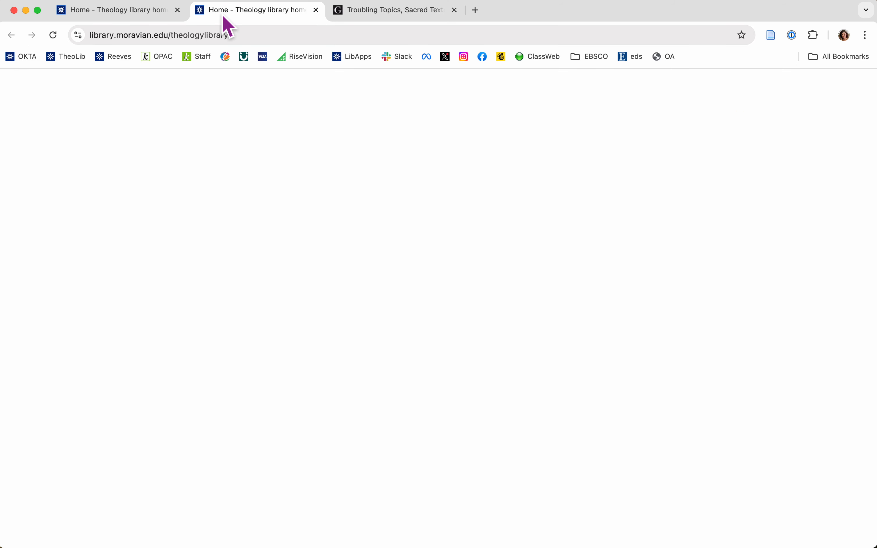
click(267, 249)
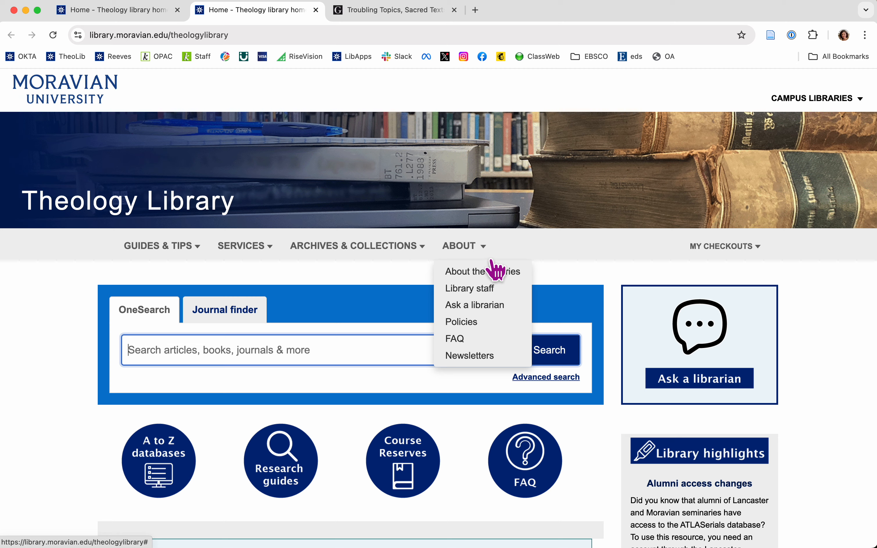
click(416, 15)
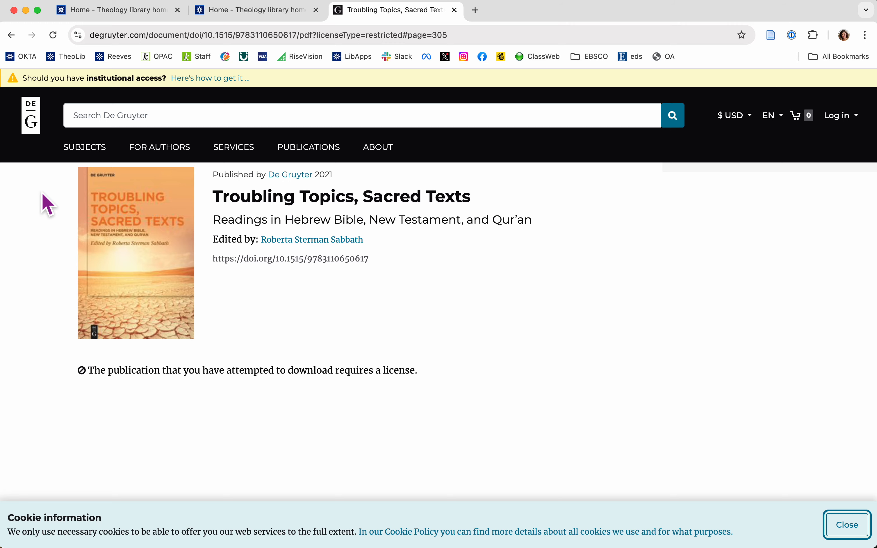
click(12, 35)
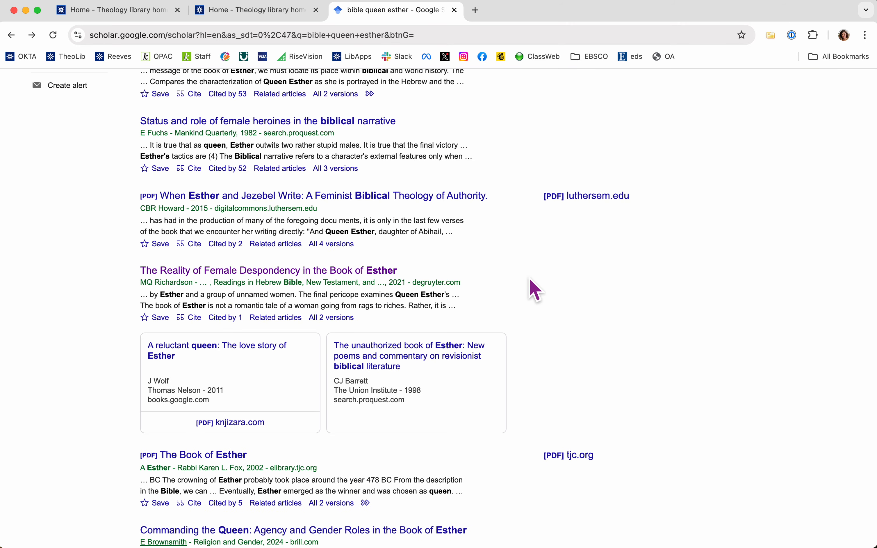
Look over the rest of the Google Scholar results and go to the second page
scroll(536, 292, down, 3)
scroll(542, 301, down, 1)
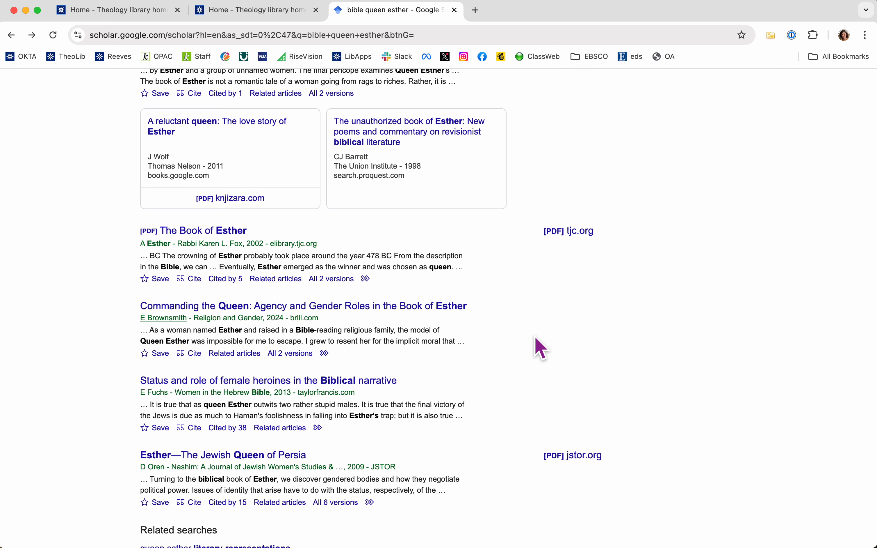
scroll(540, 348, down, 8)
click(415, 496)
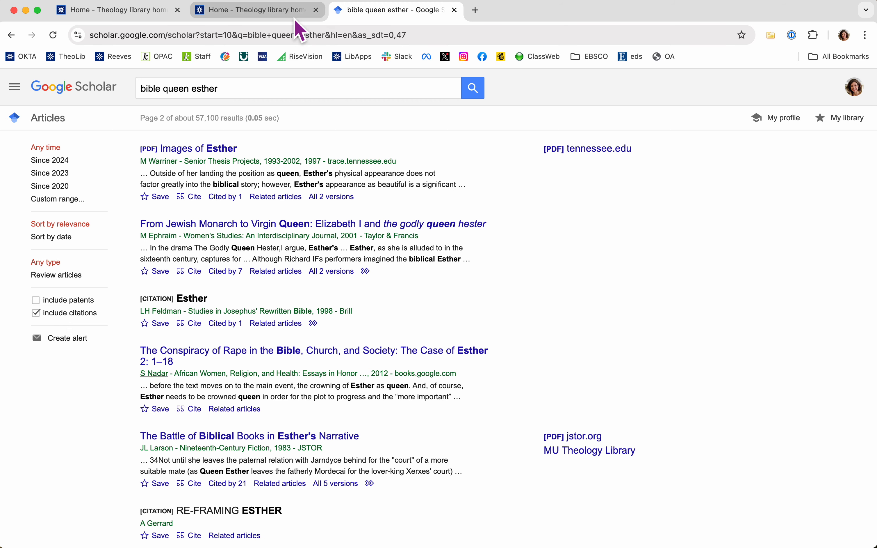
Return to the Theology Library home page, open the Atlas PLUS database from its shortcuts, and activate the database's search field
click(254, 10)
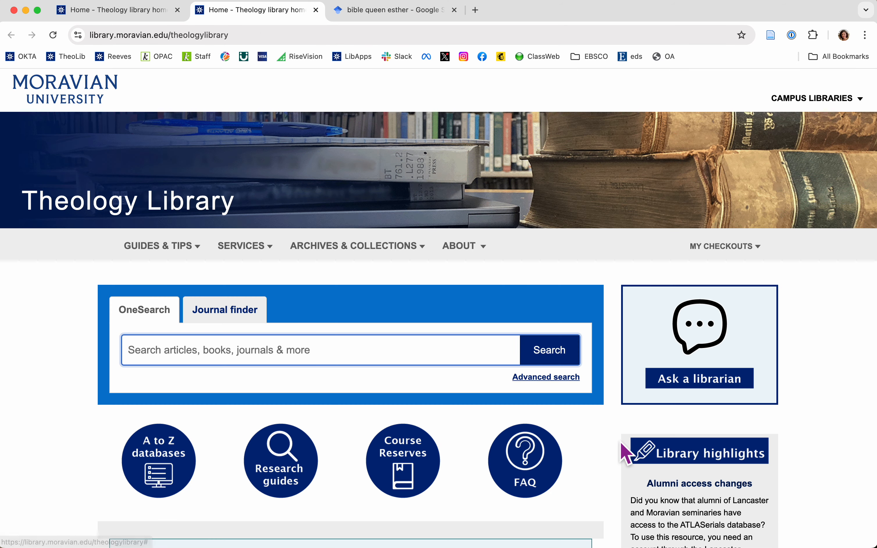
scroll(605, 482, down, 5)
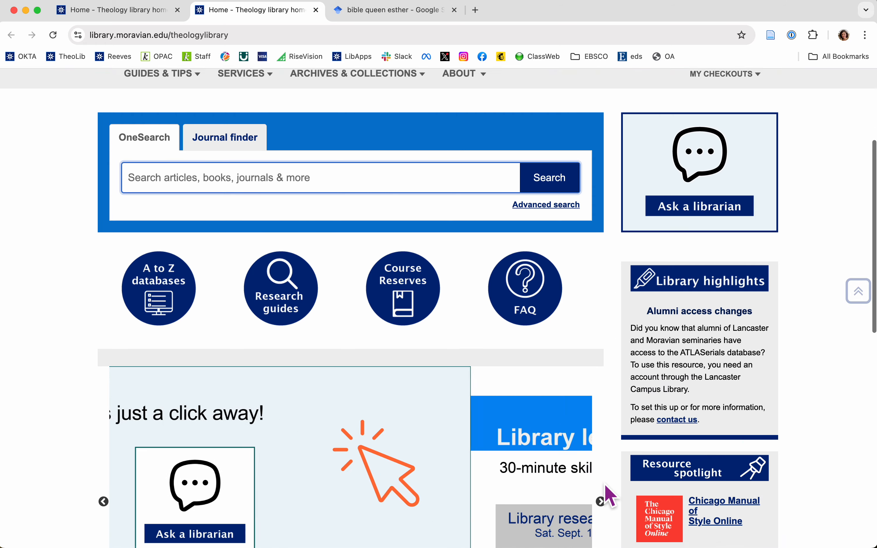
scroll(605, 484, down, 15)
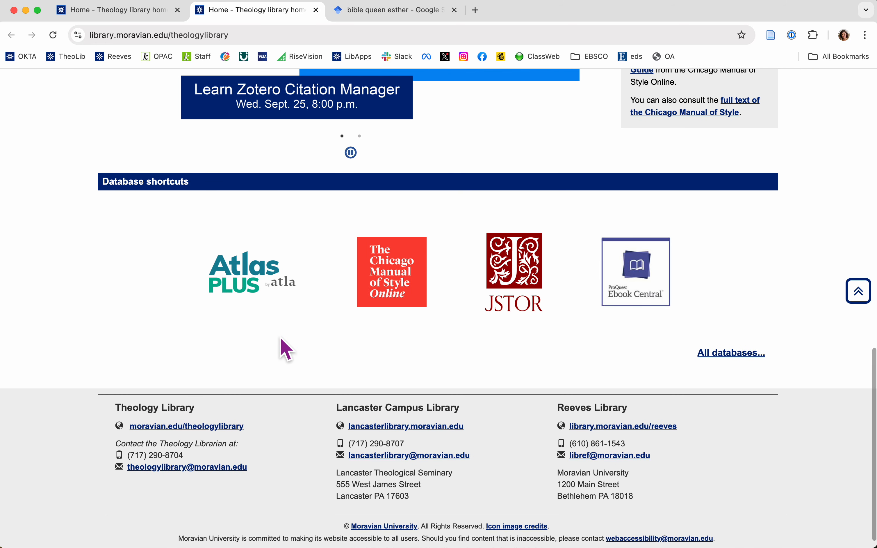
click(247, 289)
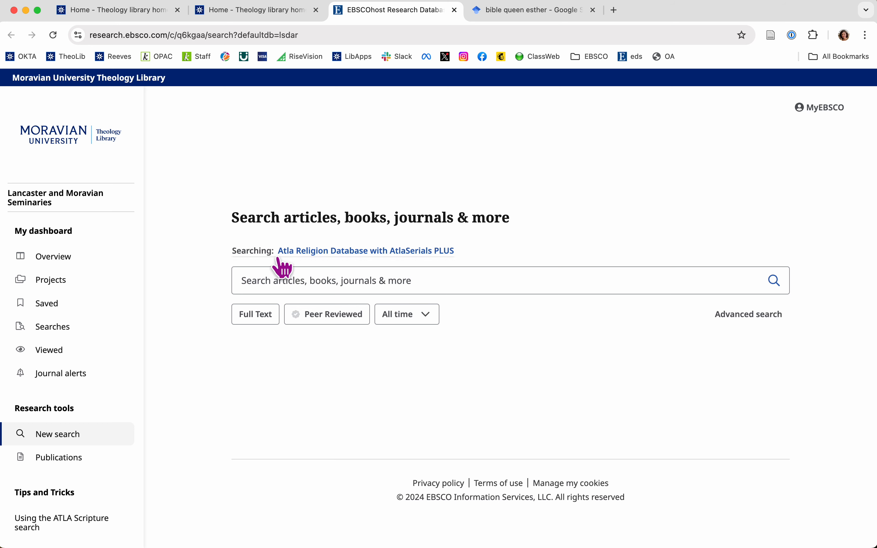
click(437, 281)
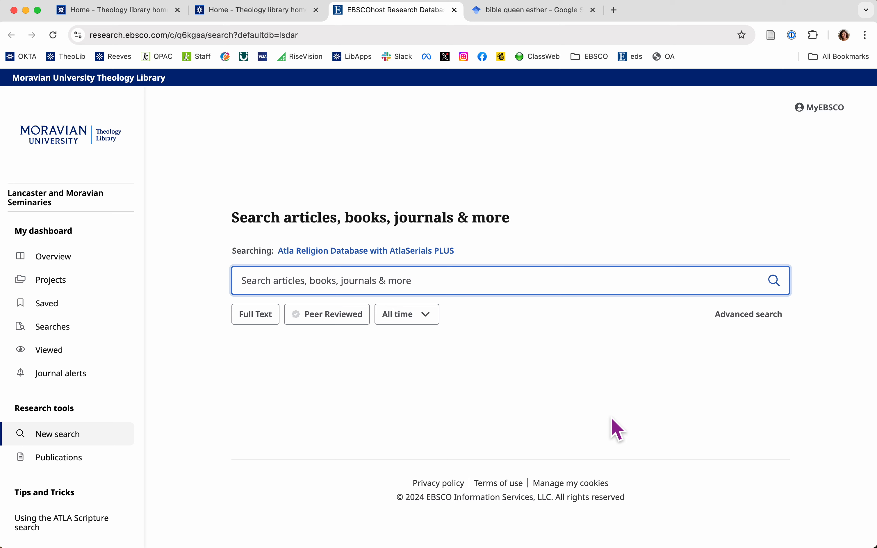